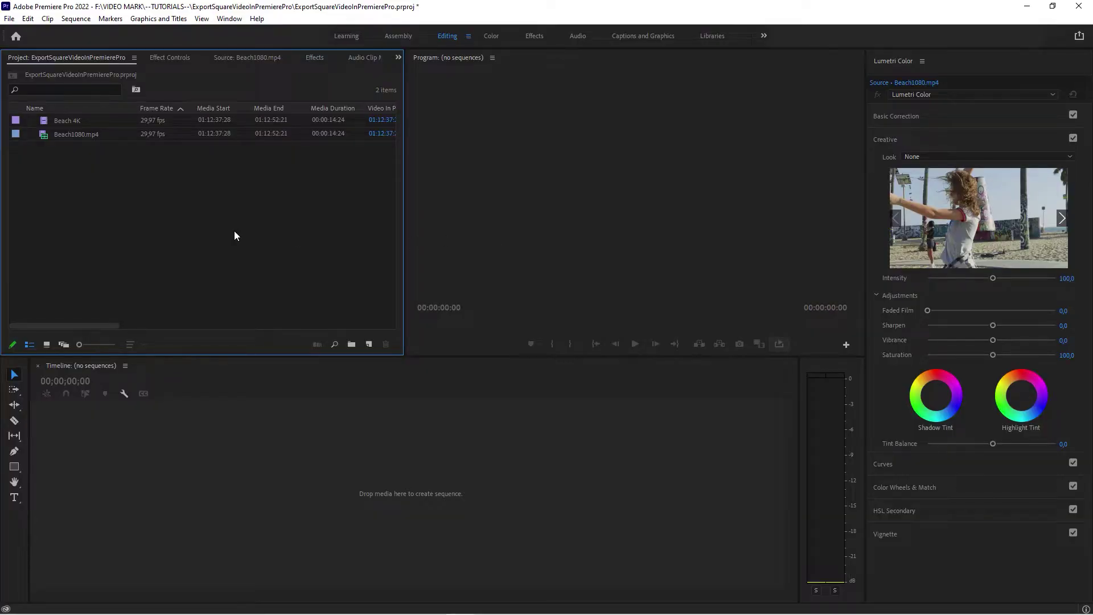
# Step: Inspect the Beach1080.mp4 and Beach 4K clips in the Project panel, then clear the selection
pyautogui.click(68, 121)
pyautogui.click(70, 135)
pyautogui.click(71, 122)
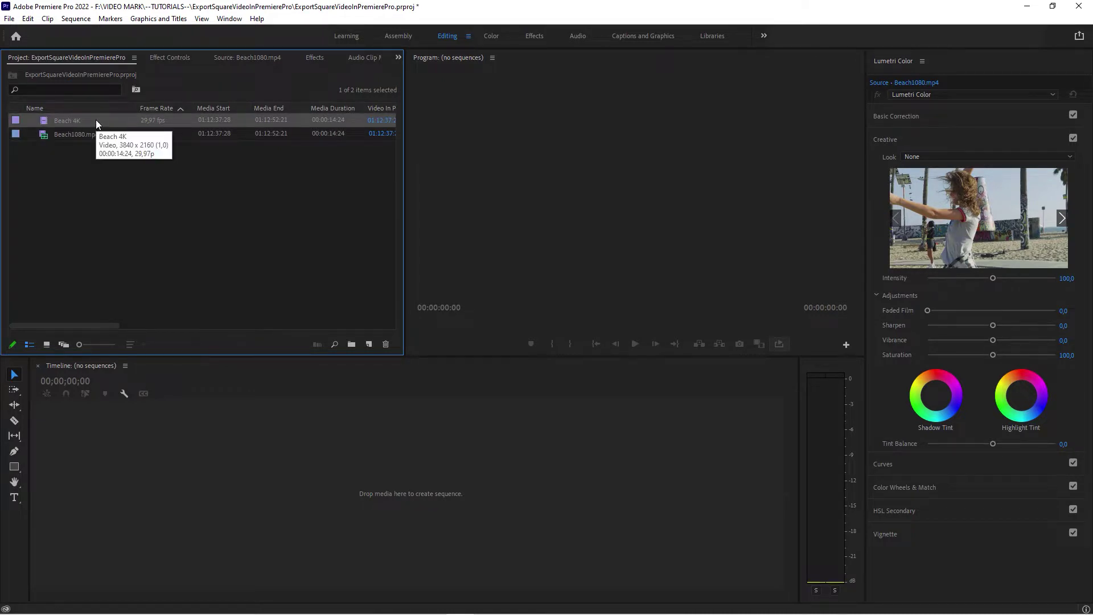
pyautogui.click(95, 134)
pyautogui.click(128, 186)
# Step: Create a Beach1080 sequence from Beach1080.mp4, shift the clip later, and scrub around 12–13 seconds
pyautogui.moveTo(84, 139); pyautogui.dragTo(429, 432)
pyautogui.moveTo(260, 393); pyautogui.dragTo(282, 392)
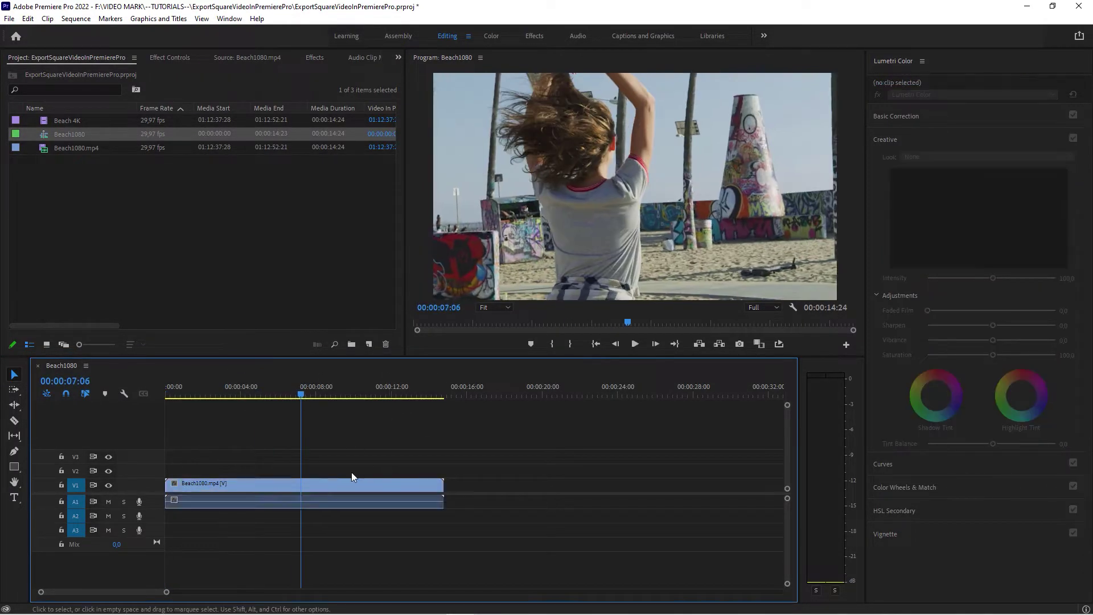
pyautogui.moveTo(334, 483); pyautogui.dragTo(469, 485)
pyautogui.moveTo(368, 392); pyautogui.dragTo(401, 393)
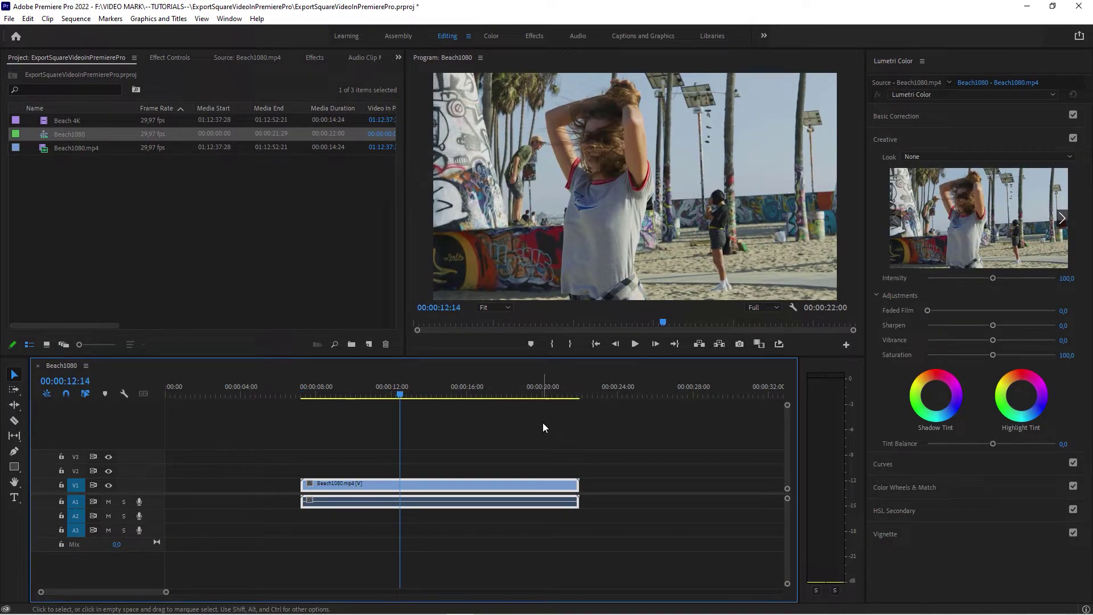
pyautogui.moveTo(430, 393); pyautogui.dragTo(419, 422)
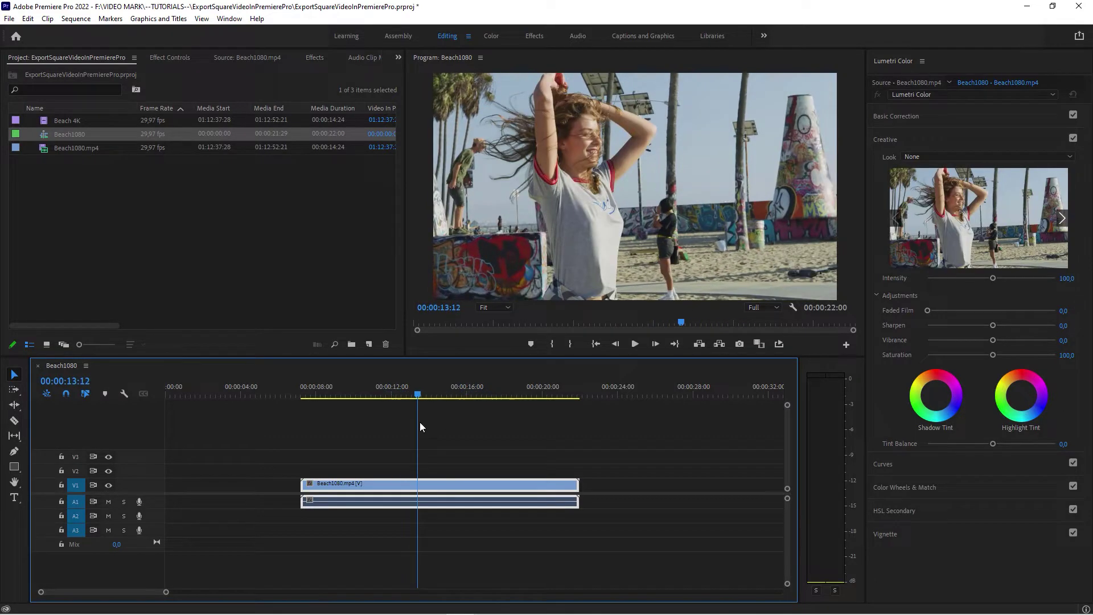
pyautogui.click(364, 485)
pyautogui.click(463, 443)
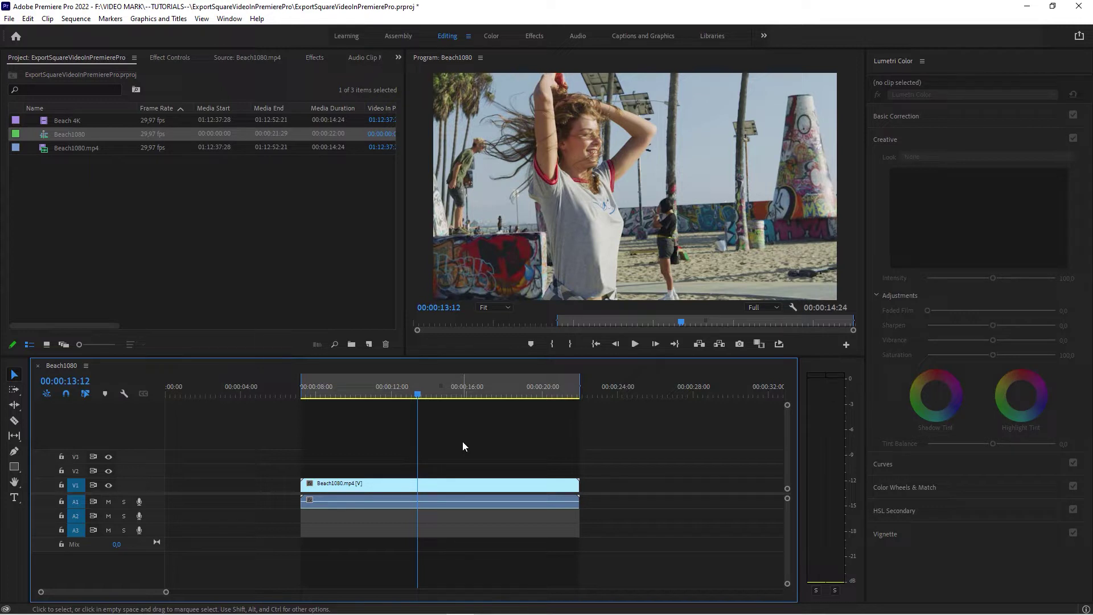
# Step: Open Export Settings and set a custom 1080×1080 output size
pyautogui.click(10, 19)
pyautogui.moveTo(103, 373)
pyautogui.click(261, 374)
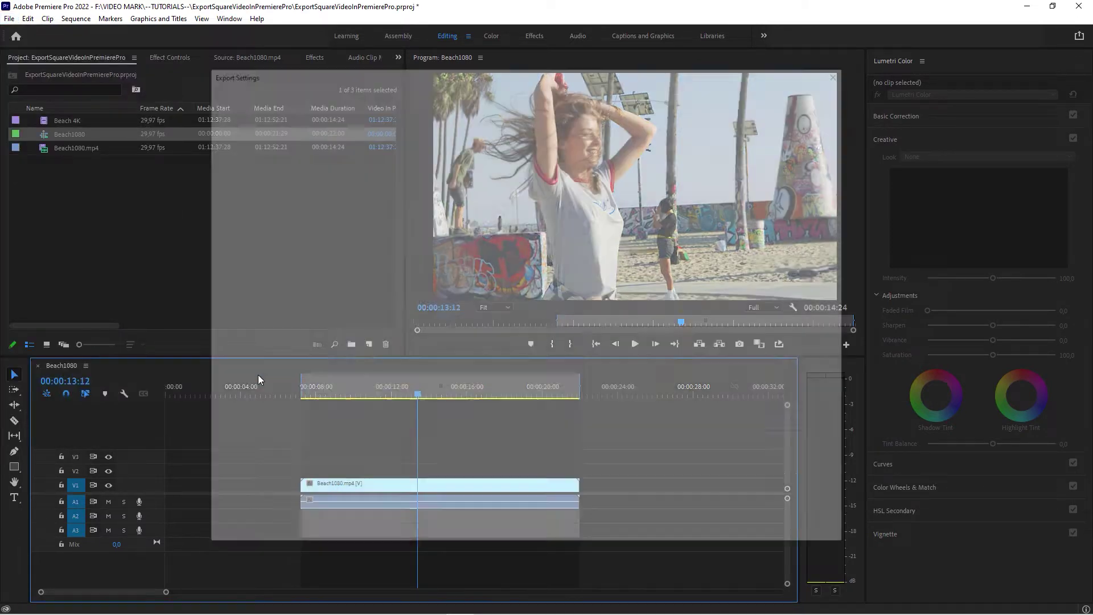
pyautogui.moveTo(471, 74); pyautogui.dragTo(456, 58)
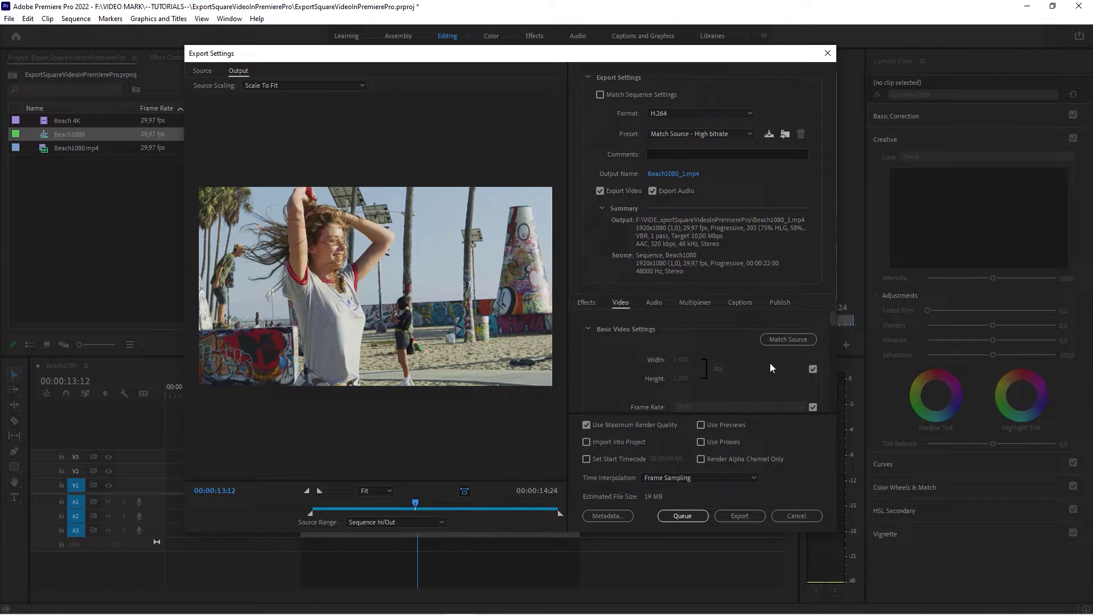
pyautogui.click(813, 369)
pyautogui.click(682, 359)
pyautogui.write('1080')
pyautogui.press('Return')
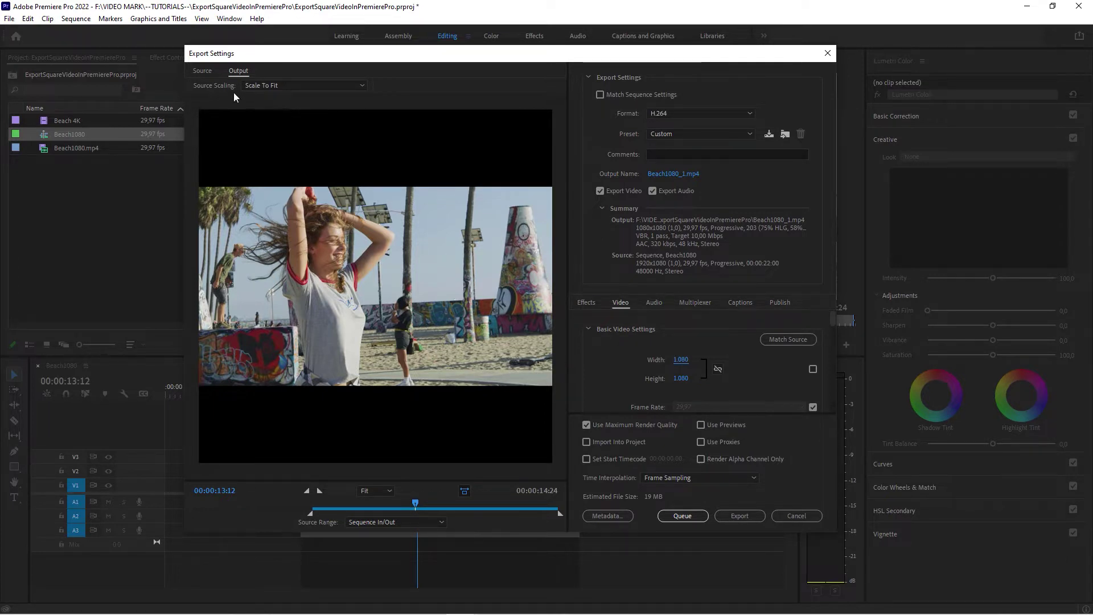
# Step: Set Source Scaling to Scale To Fill and preview an earlier frame
pyautogui.click(330, 85)
pyautogui.click(306, 109)
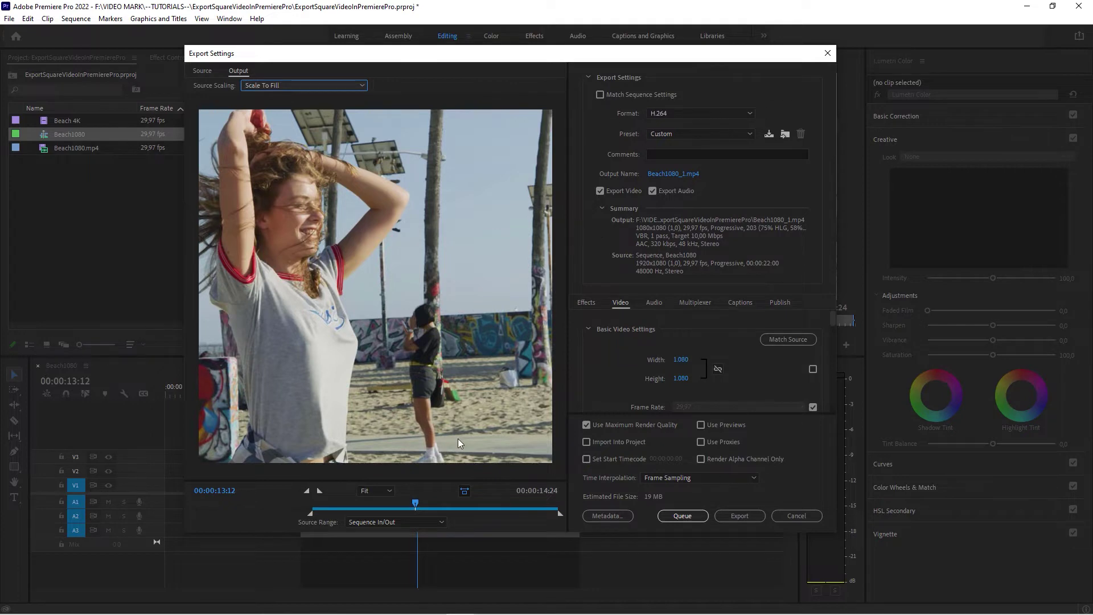
pyautogui.moveTo(344, 505); pyautogui.dragTo(492, 519)
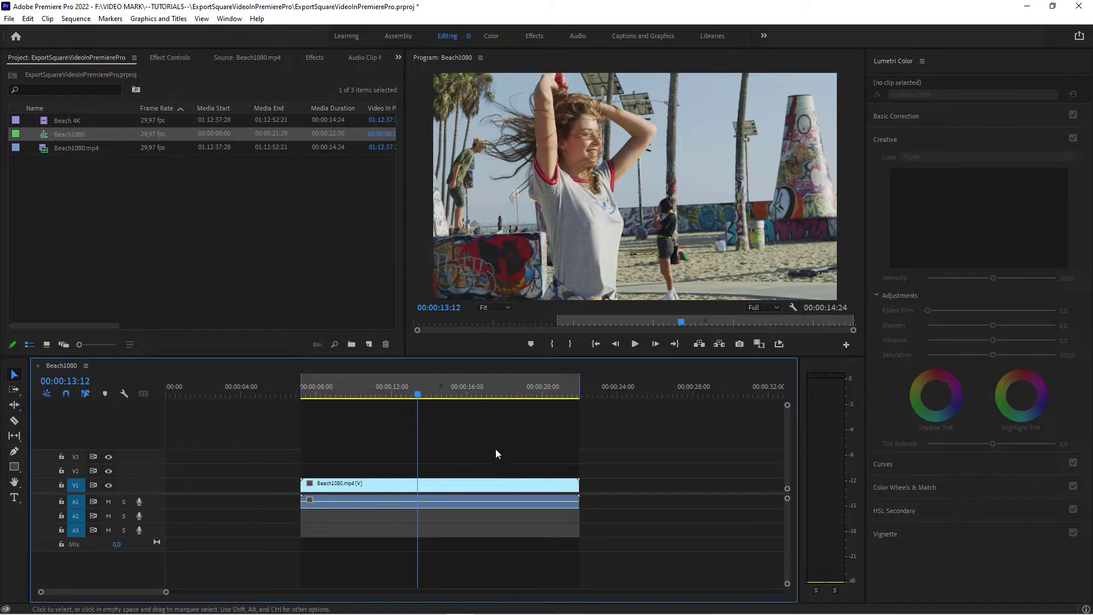
# Step: Open Sequence Settings and review the editing mode presets, keeping Custom
pyautogui.click(76, 18)
pyautogui.click(95, 33)
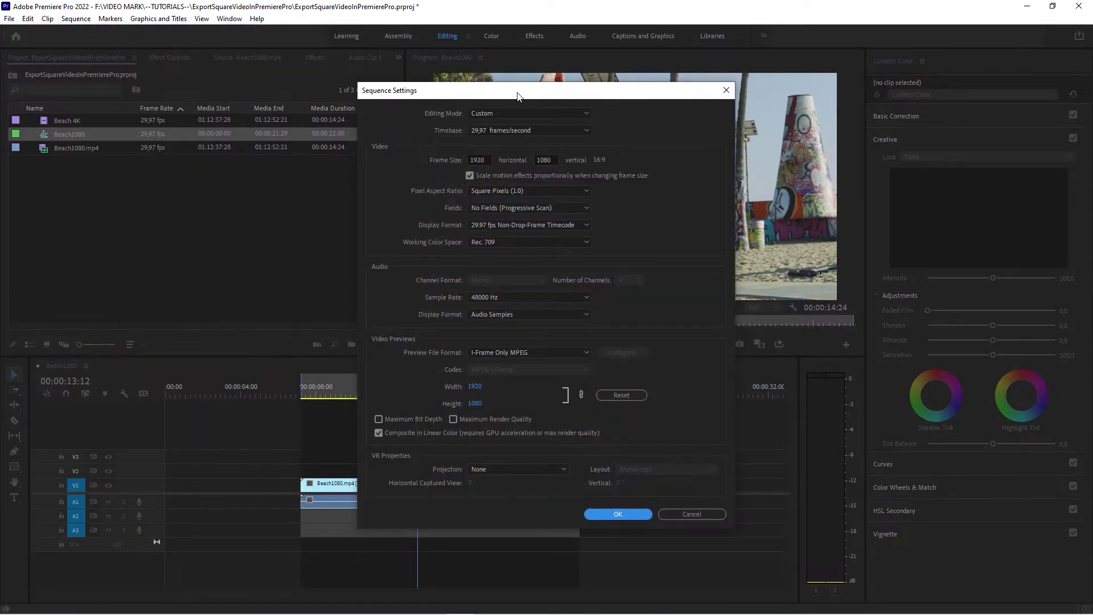
pyautogui.moveTo(518, 94); pyautogui.dragTo(470, 93)
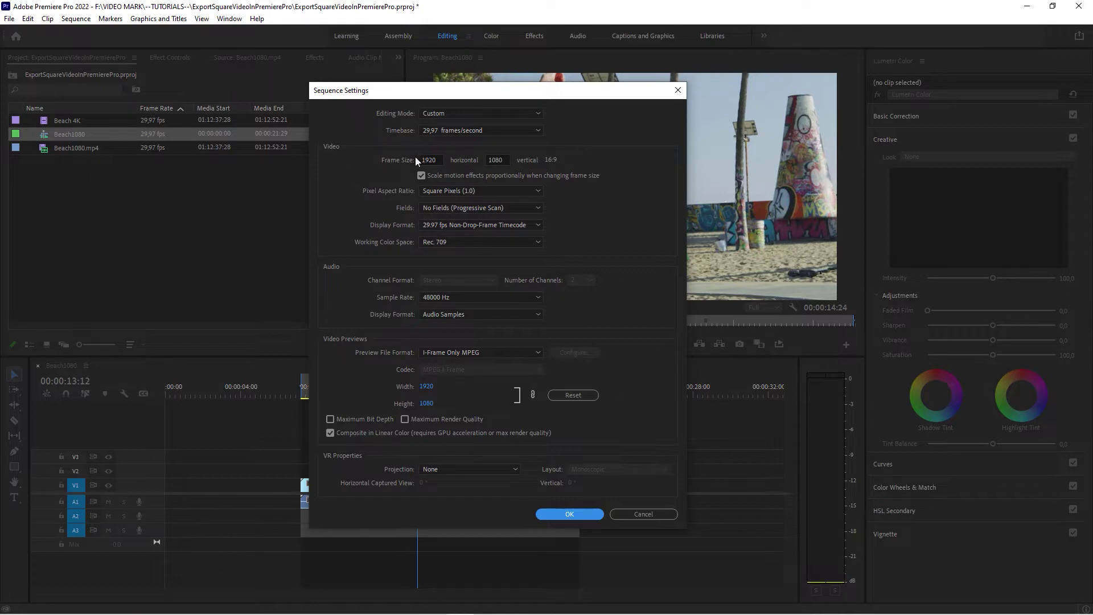
pyautogui.click(538, 114)
pyautogui.scroll(-1, 544, 141)
pyautogui.scroll(1, 467, 117)
pyautogui.click(445, 125)
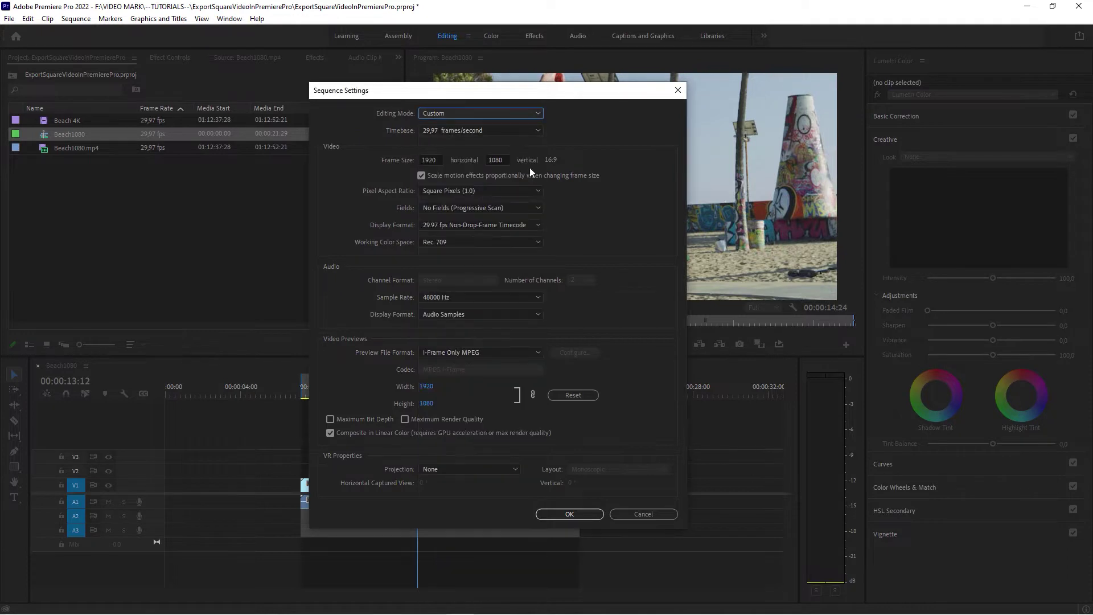
# Step: Set the frame width to 1080 for a 1080×1080 frame and accept deleting previews
pyautogui.click(436, 160)
pyautogui.write('1080')
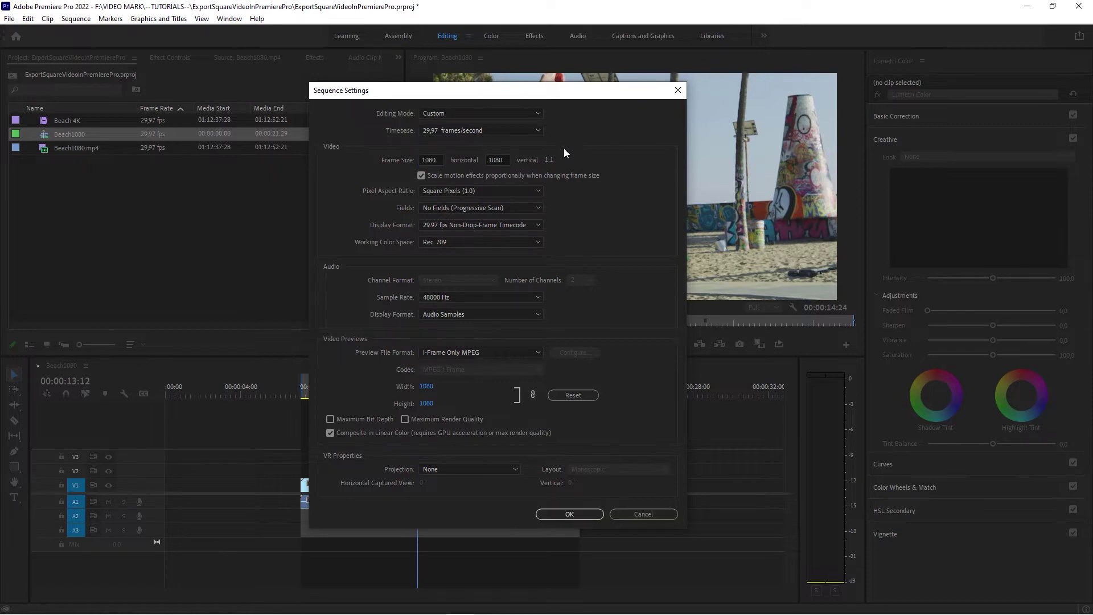
pyautogui.click(569, 514)
pyautogui.press('Return')
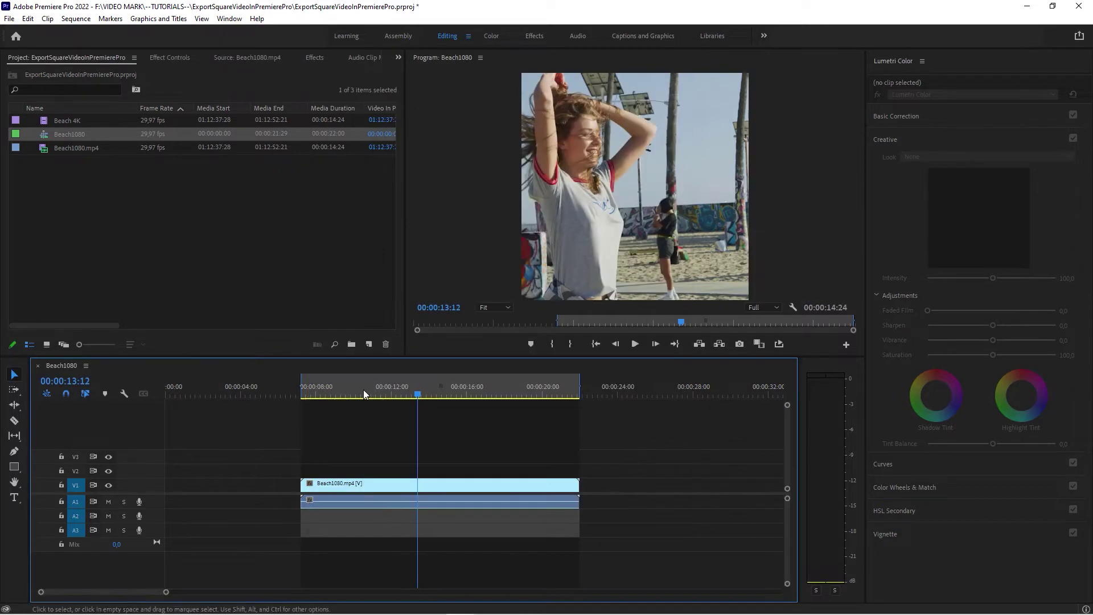
pyautogui.moveTo(346, 394); pyautogui.dragTo(442, 429)
pyautogui.click(511, 436)
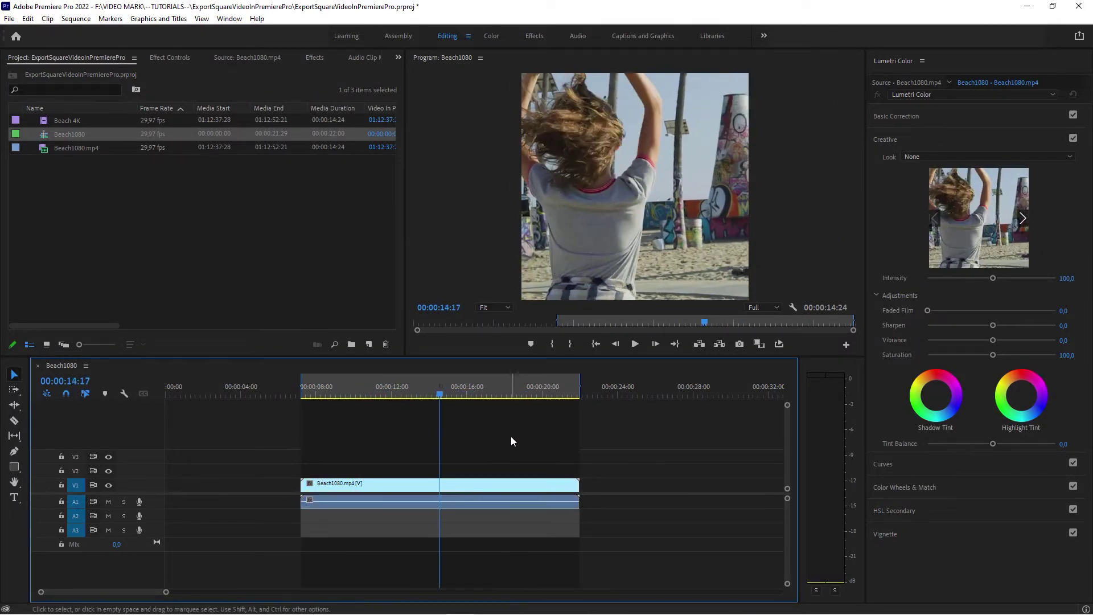
pyautogui.click(9, 18)
pyautogui.moveTo(100, 375)
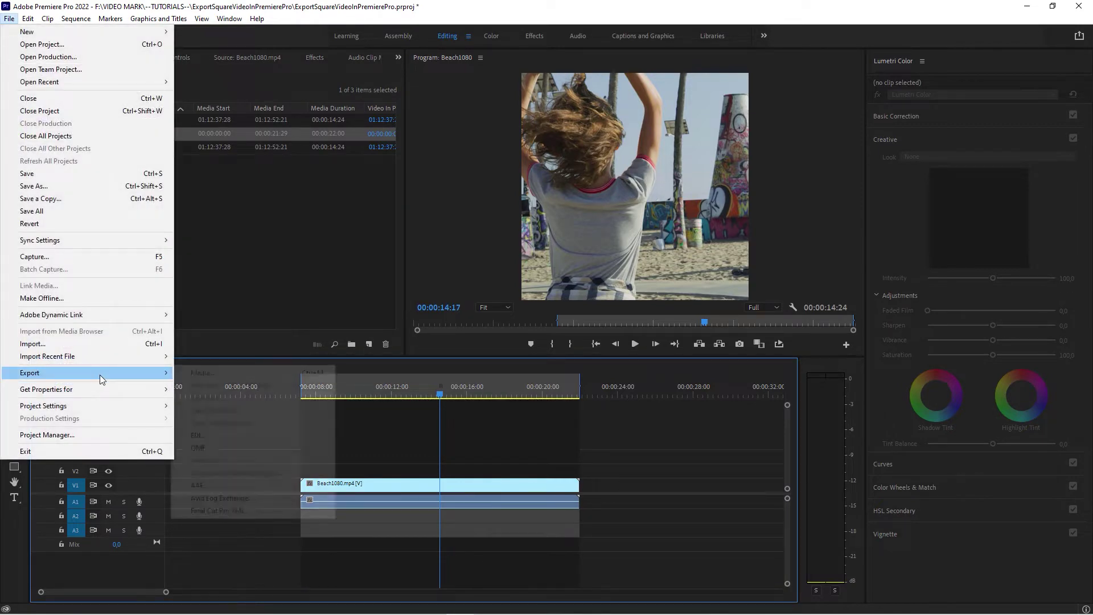
pyautogui.click(218, 371)
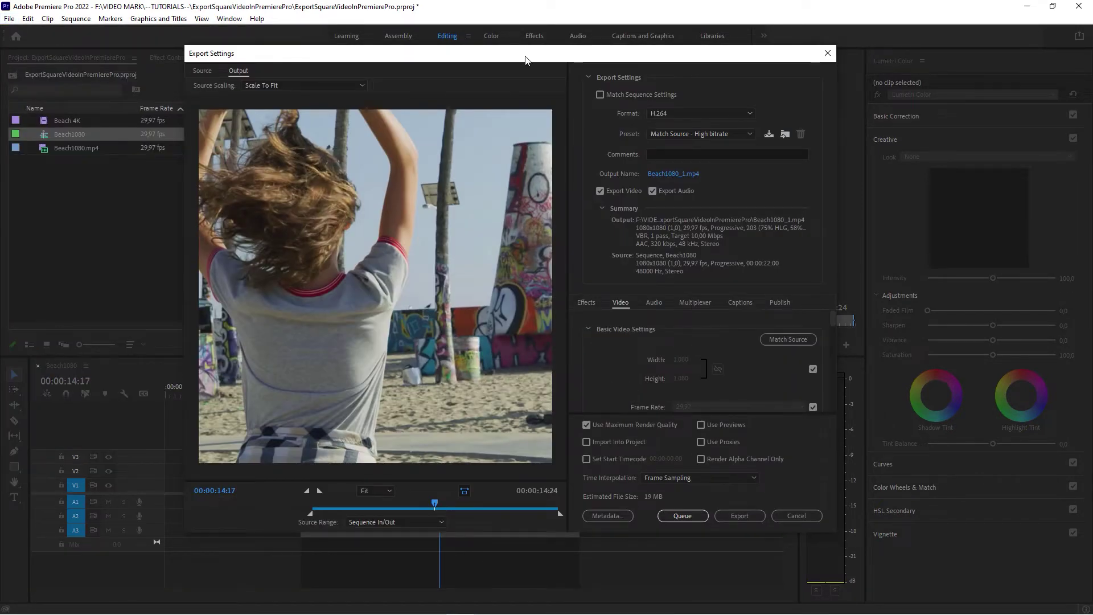
pyautogui.moveTo(528, 55); pyautogui.dragTo(516, 51)
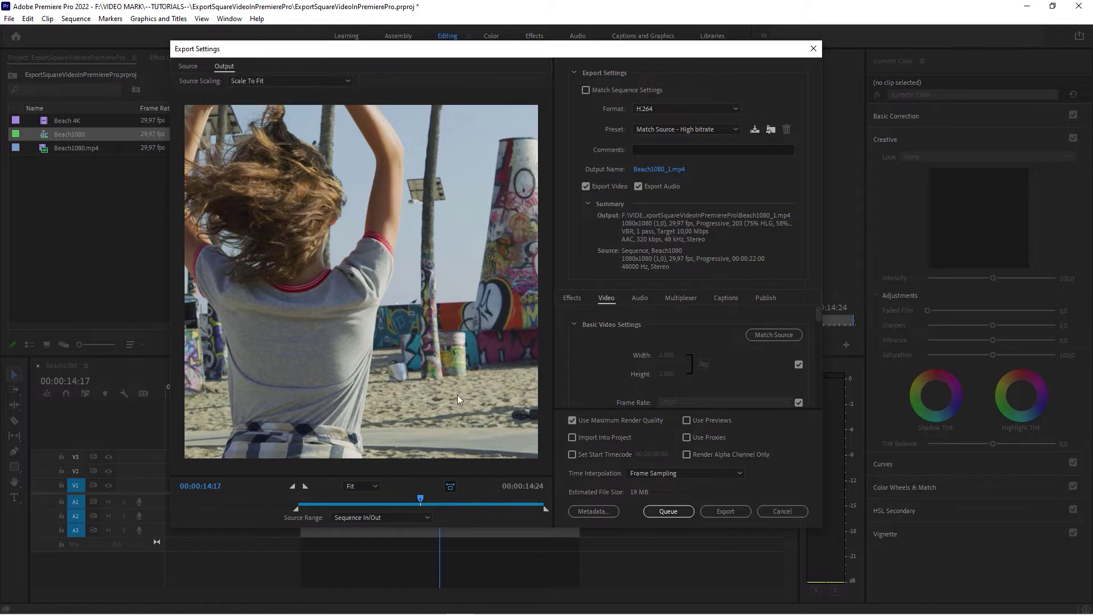
pyautogui.moveTo(421, 499); pyautogui.dragTo(492, 509)
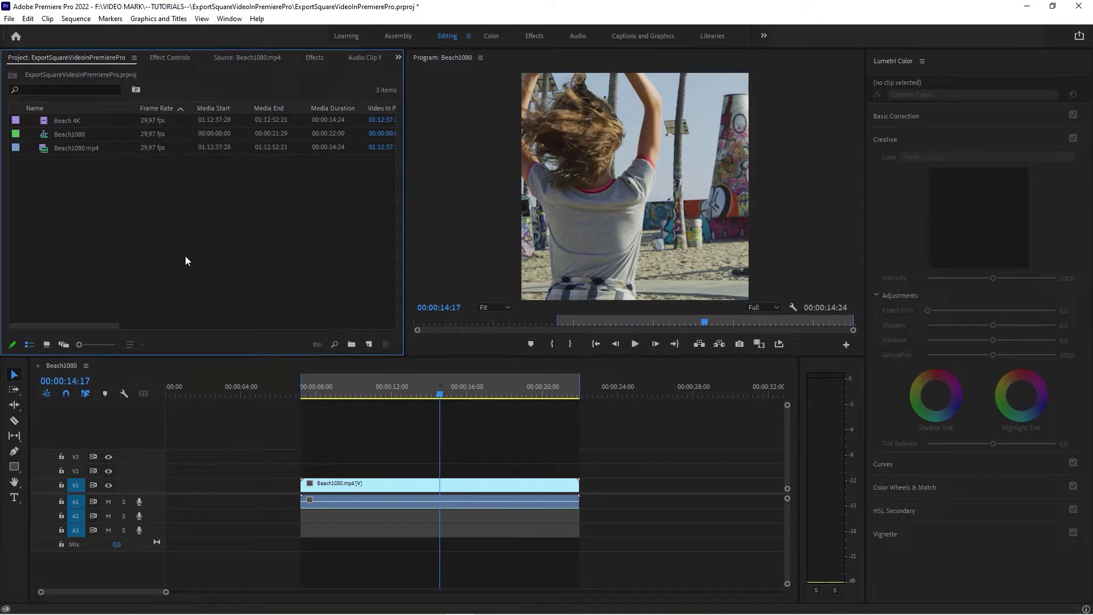
# Step: Create a Beach 4K sequence, move the clip to start near 5 seconds, and view its Sequence Settings
pyautogui.click(78, 121)
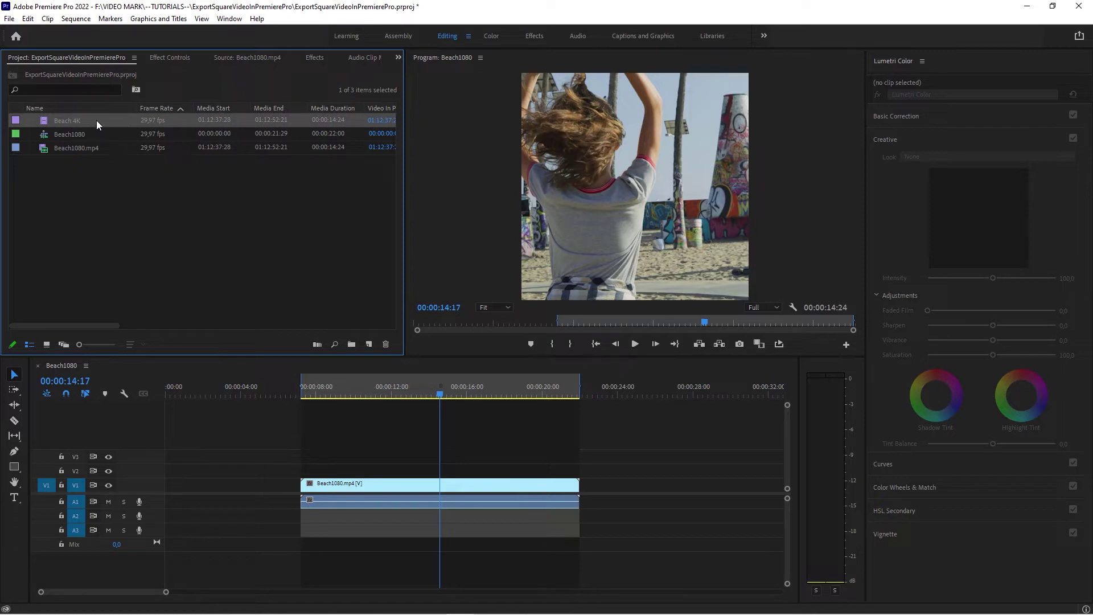
pyautogui.moveTo(100, 121); pyautogui.dragTo(372, 346)
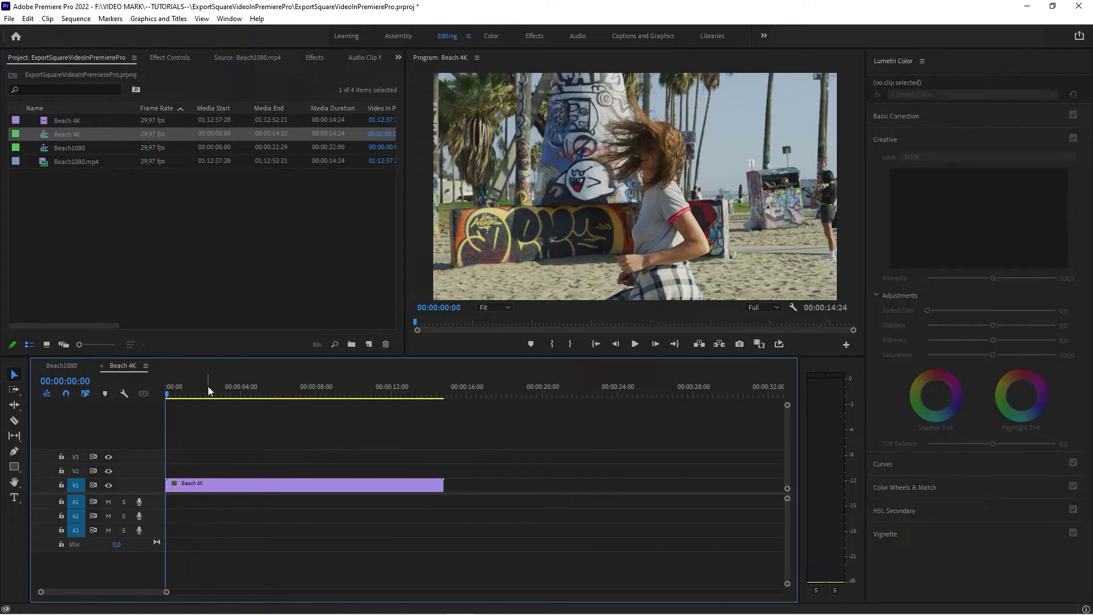
pyautogui.click(337, 392)
pyautogui.moveTo(349, 485); pyautogui.dragTo(447, 485)
pyautogui.click(442, 471)
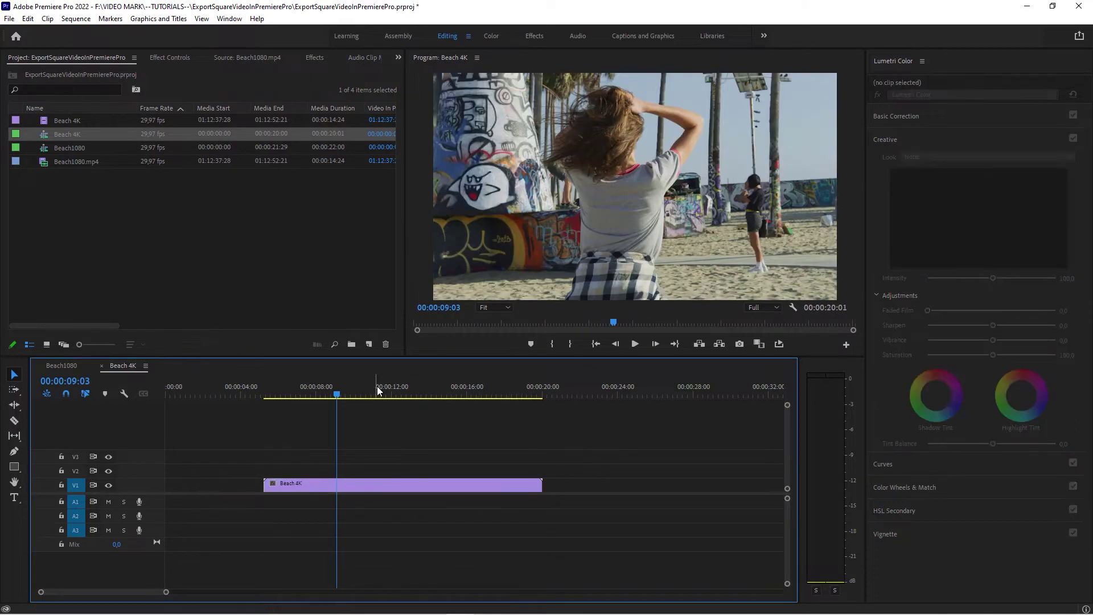
pyautogui.click(385, 392)
pyautogui.click(76, 19)
pyautogui.click(99, 32)
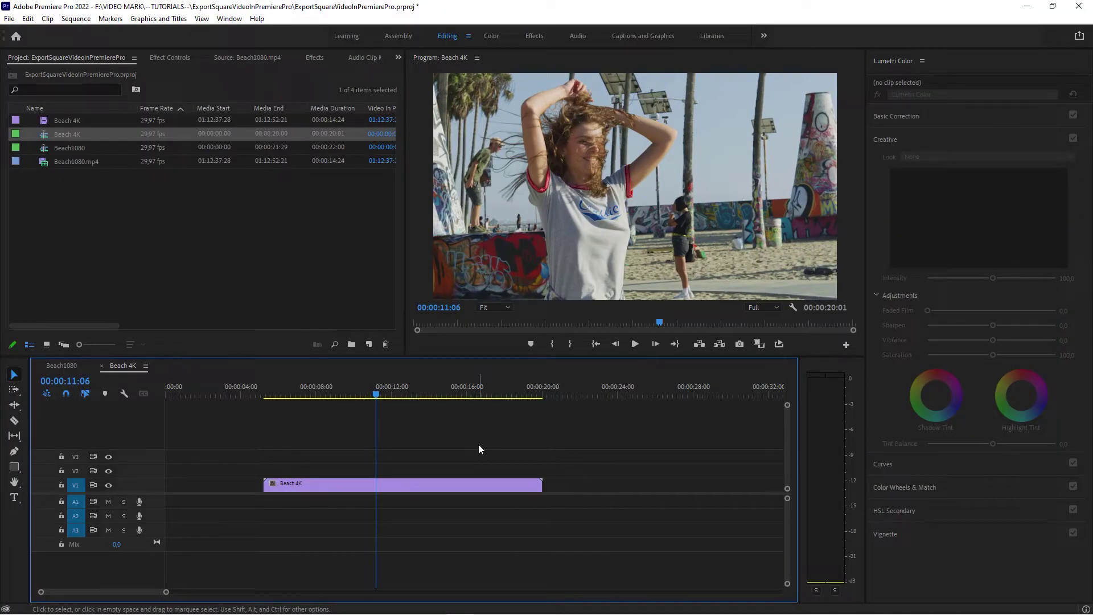
# Step: Mark In/Out around the clip with X and bring up Export Settings
pyautogui.press('x')
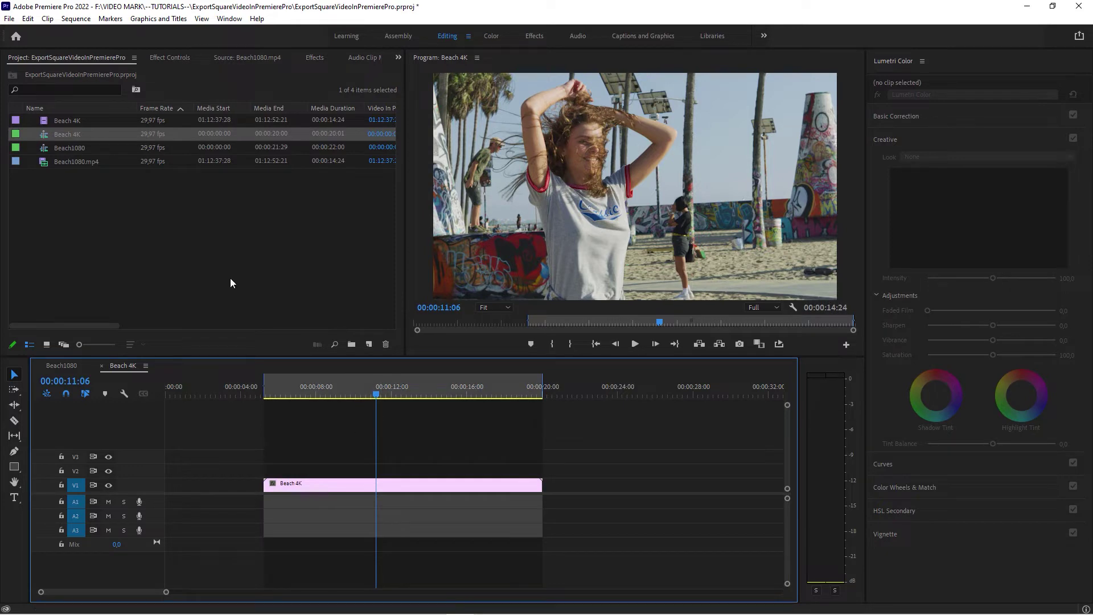
pyautogui.click(9, 19)
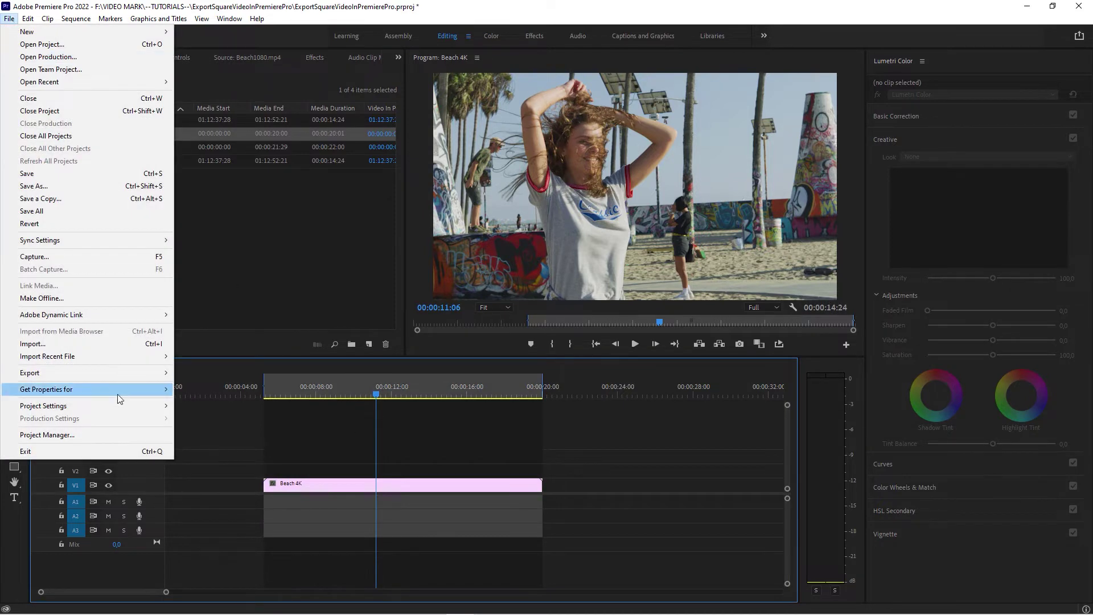
pyautogui.moveTo(101, 373)
pyautogui.click(252, 371)
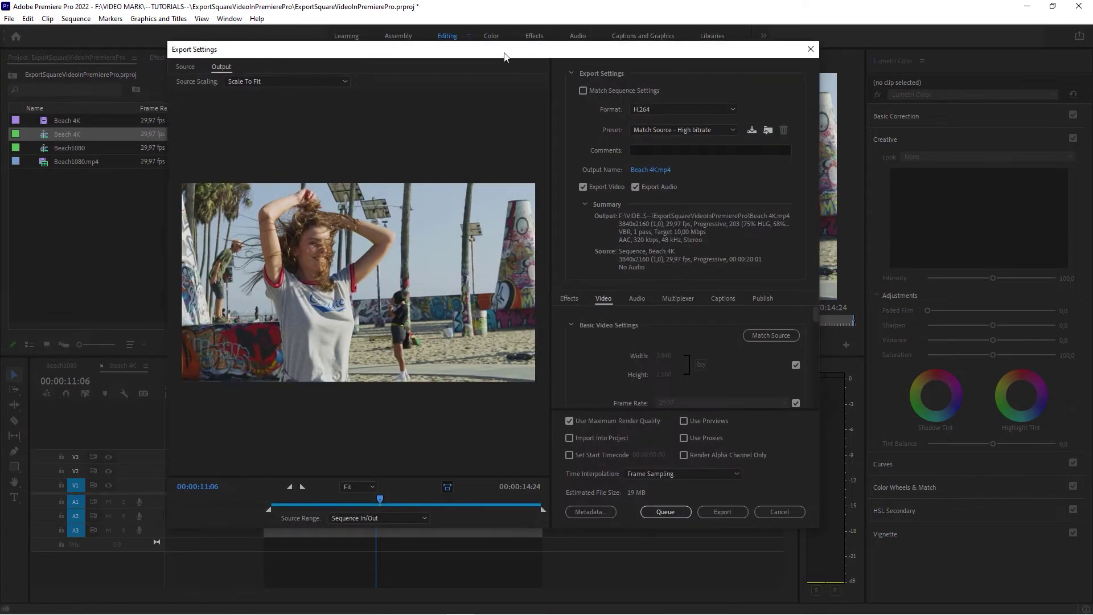
pyautogui.moveTo(506, 52); pyautogui.dragTo(490, 56)
# Step: Set a custom 2160×2160 output with Scale To Fill, and preview a later frame
pyautogui.click(784, 369)
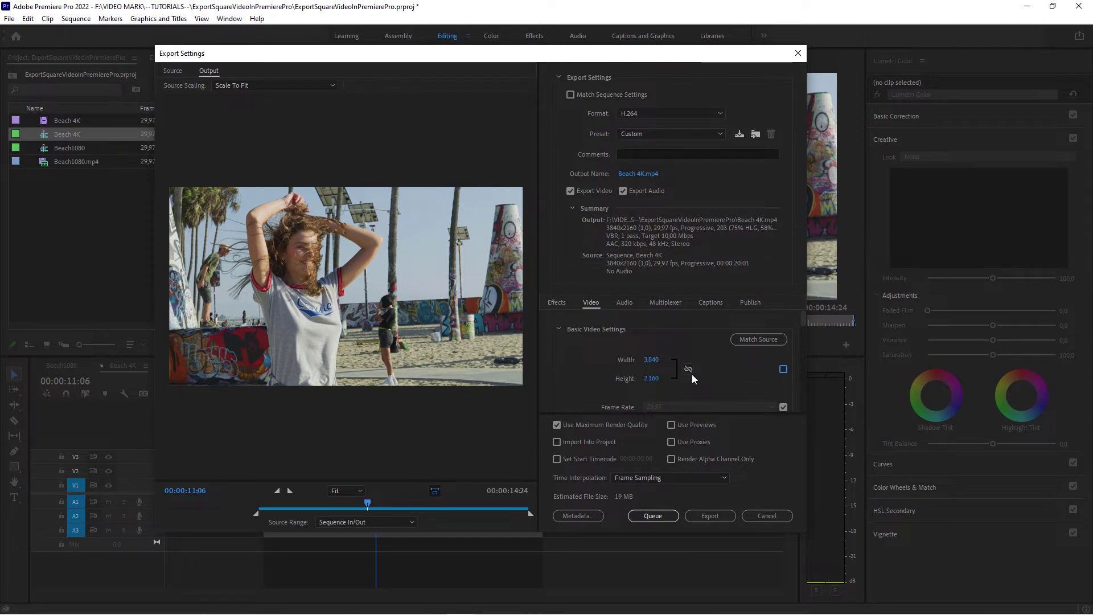
pyautogui.click(653, 360)
pyautogui.write('2160')
pyautogui.press('Return')
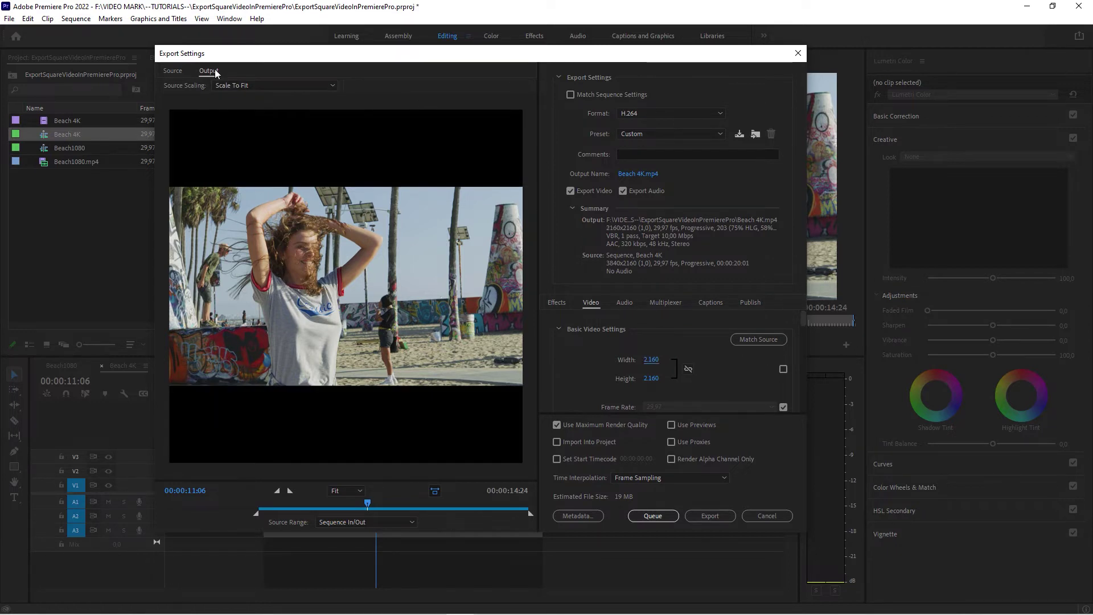
pyautogui.click(244, 85)
pyautogui.click(254, 110)
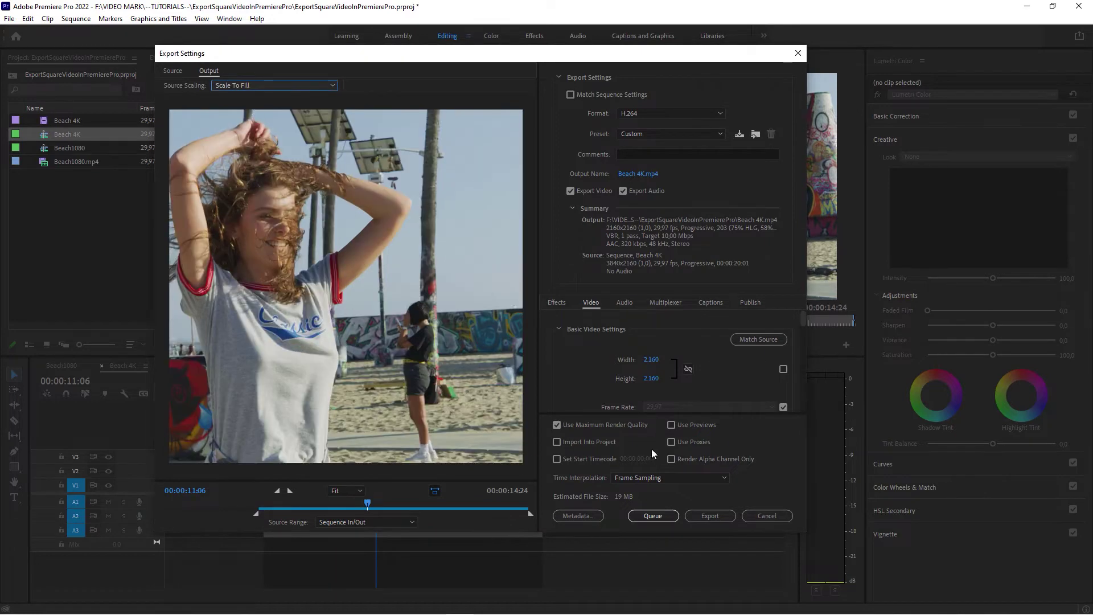
pyautogui.moveTo(350, 497); pyautogui.dragTo(478, 519)
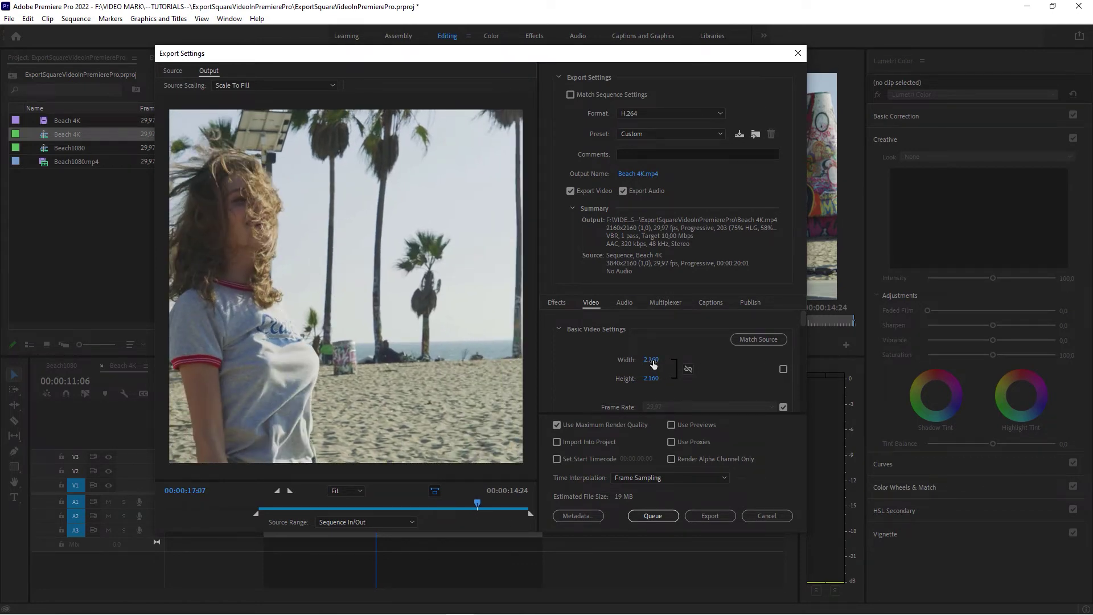
# Step: Cancel the export, set the Beach 4K sequence frame width to 2160, and scrub the square result
pyautogui.click(767, 516)
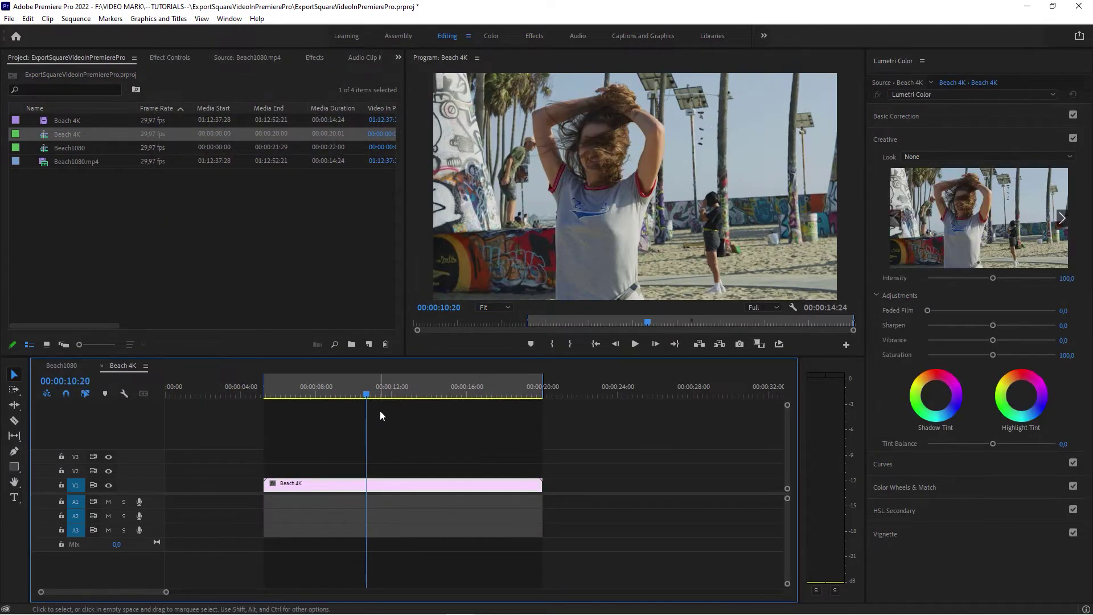
pyautogui.click(351, 405)
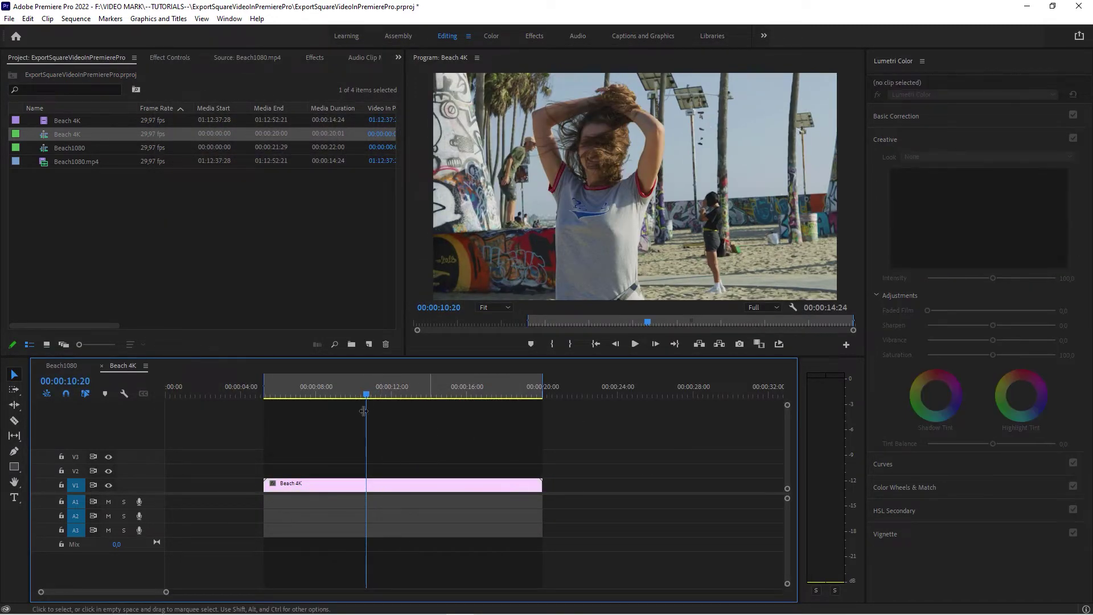
pyautogui.click(77, 19)
pyautogui.click(107, 32)
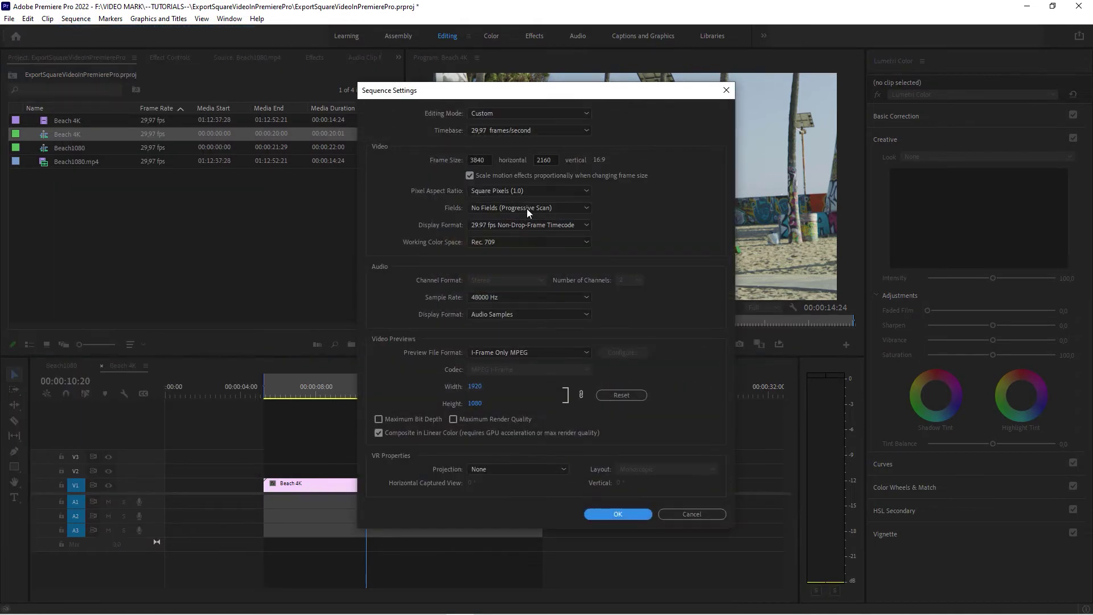
pyautogui.doubleClick(482, 160)
pyautogui.write('2160')
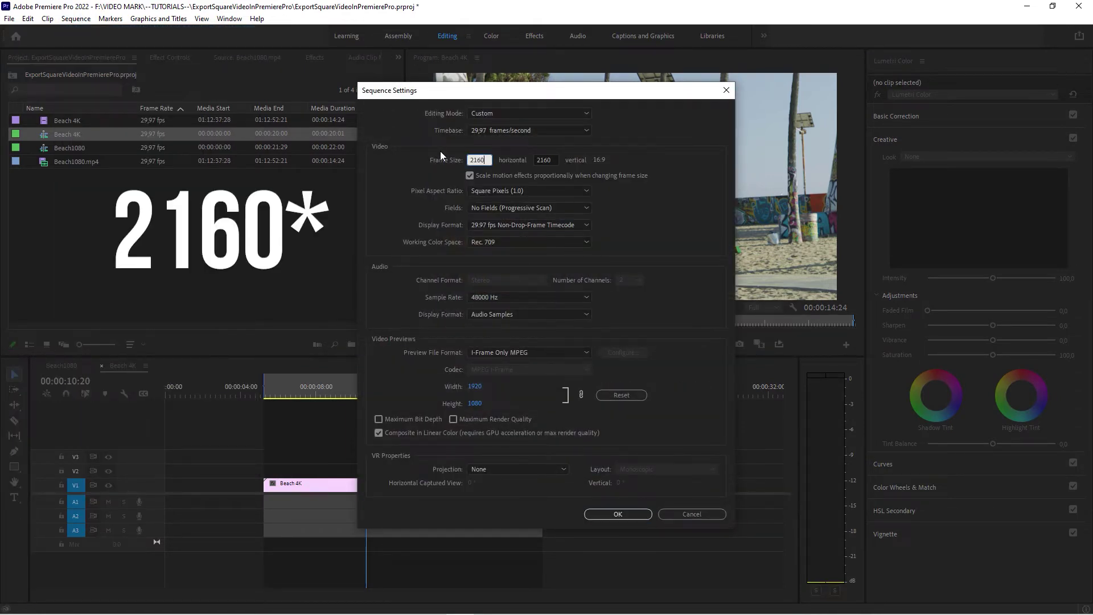
pyautogui.click(617, 514)
pyautogui.click(603, 328)
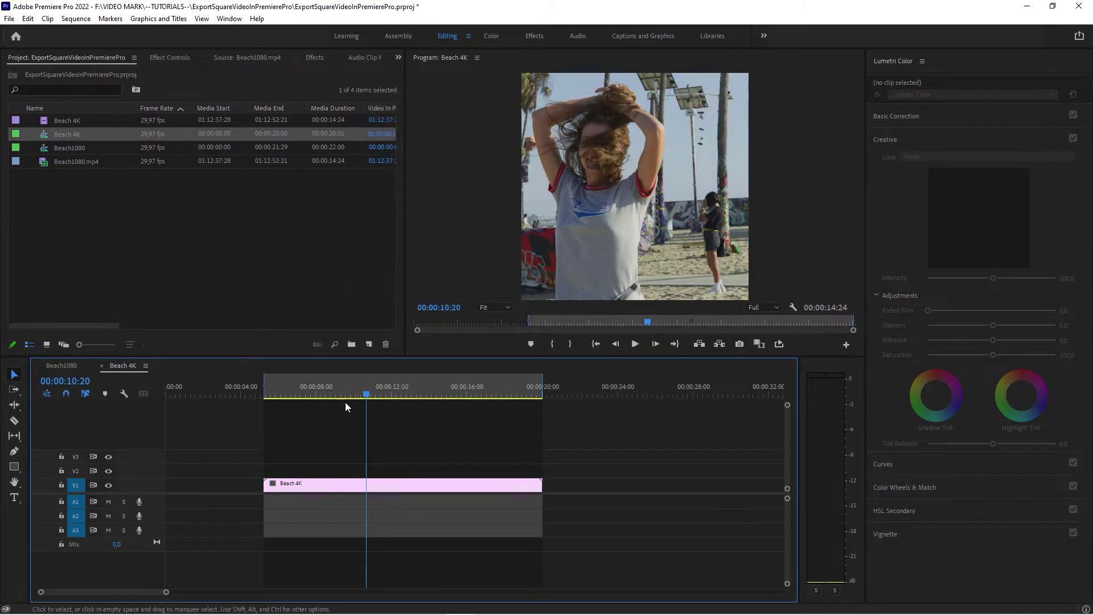
pyautogui.moveTo(345, 399); pyautogui.dragTo(476, 394)
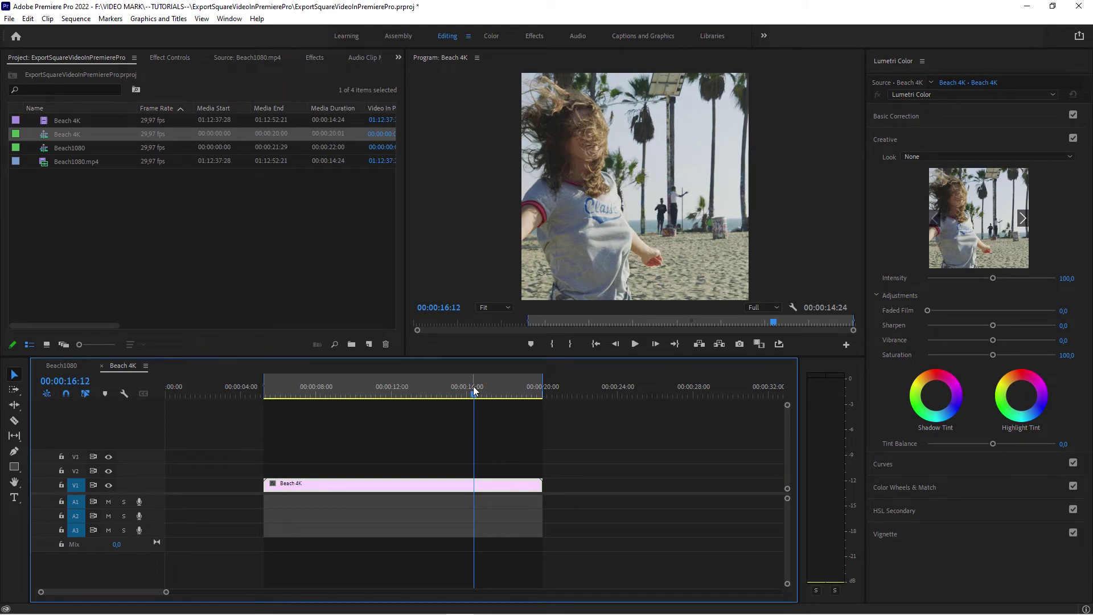
pyautogui.moveTo(354, 394); pyautogui.dragTo(413, 416)
pyautogui.click(9, 21)
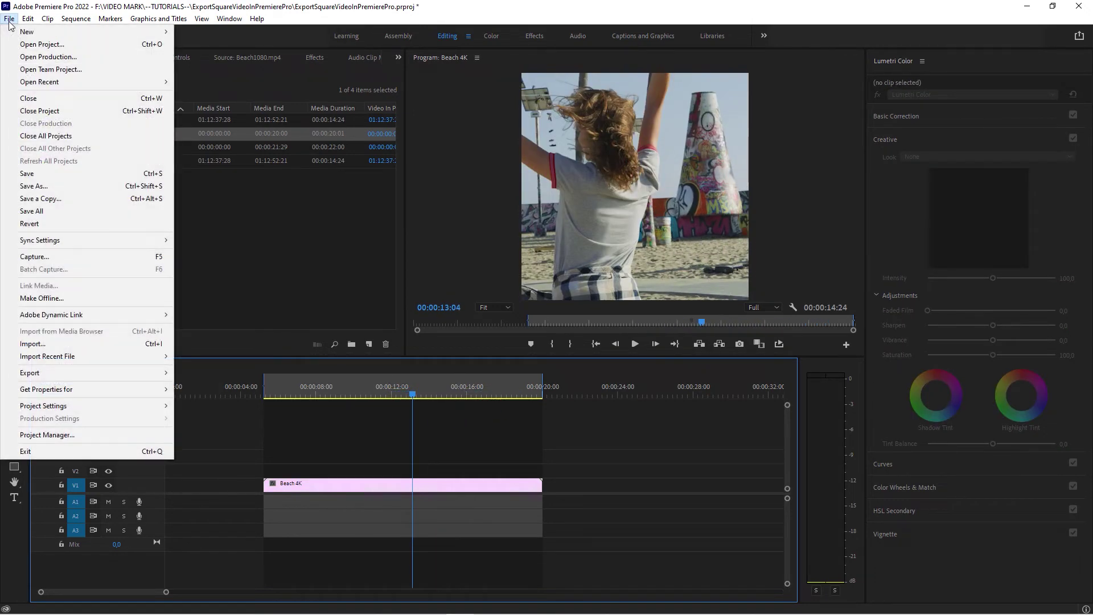
pyautogui.moveTo(79, 374)
pyautogui.click(218, 372)
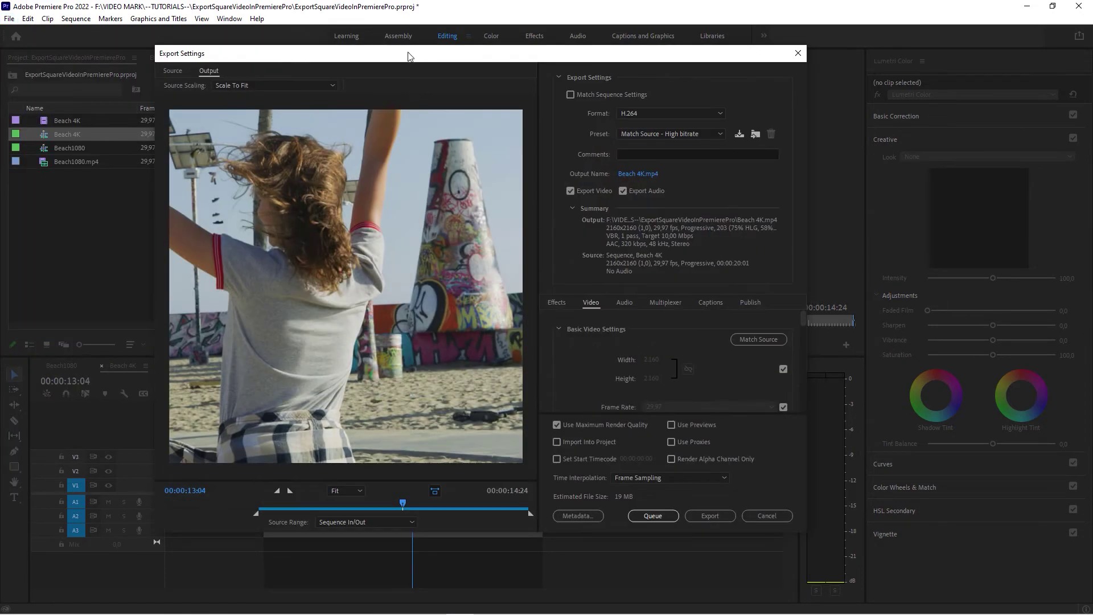
pyautogui.moveTo(409, 56); pyautogui.dragTo(426, 51)
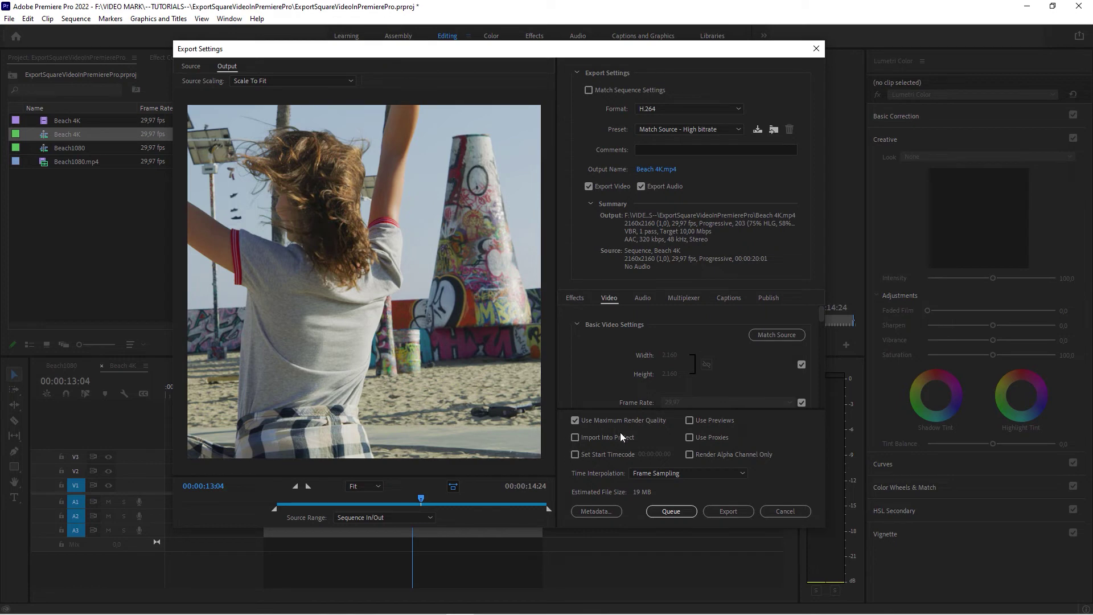
pyautogui.click(768, 511)
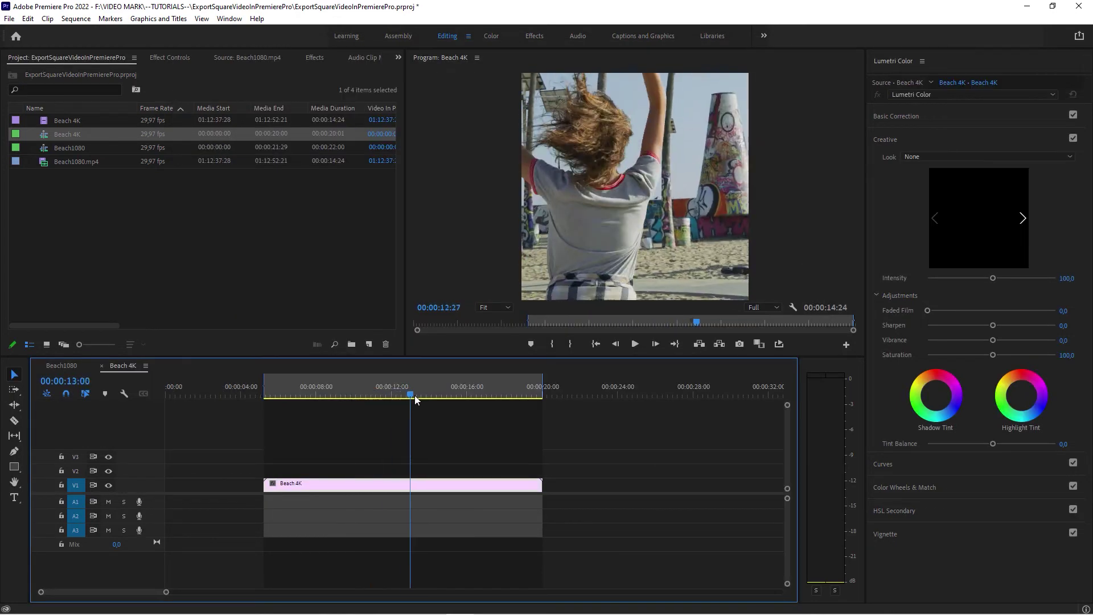
pyautogui.click(457, 401)
pyautogui.moveTo(459, 403); pyautogui.dragTo(456, 404)
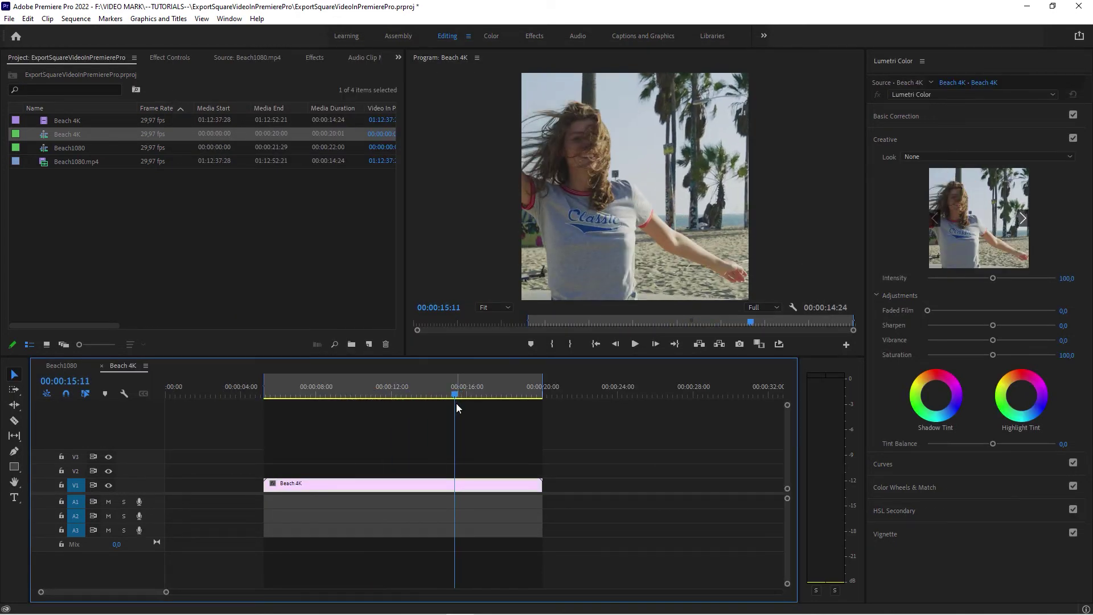